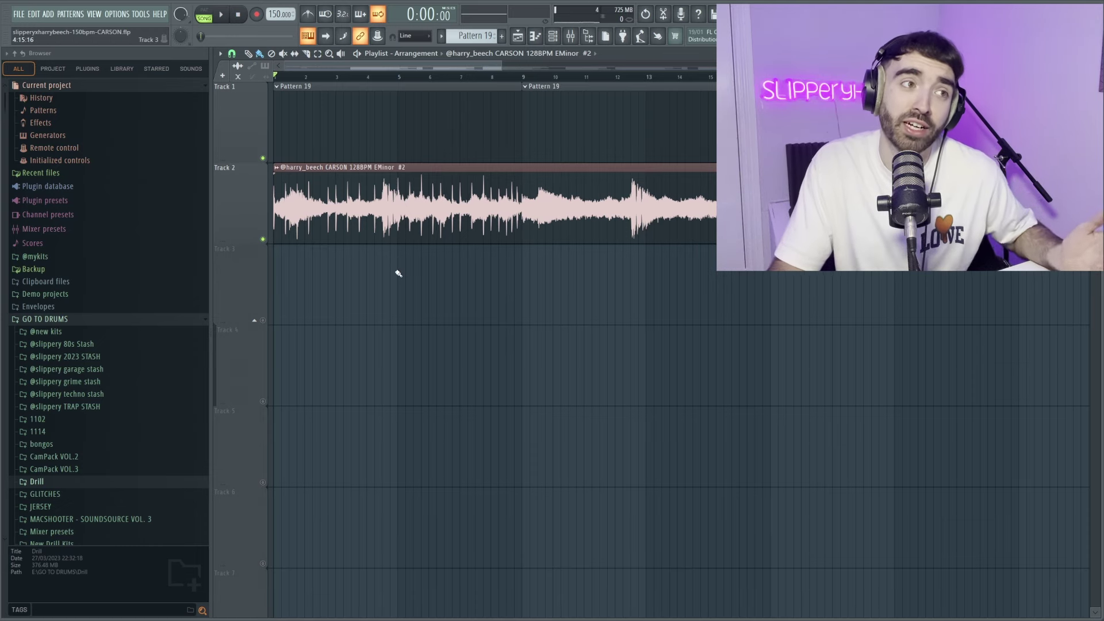
- Repeat the sample's opening two-bar slice on Track 2 and move the remaining audio along to make room for more repeats
scroll(398, 273, up, 2)
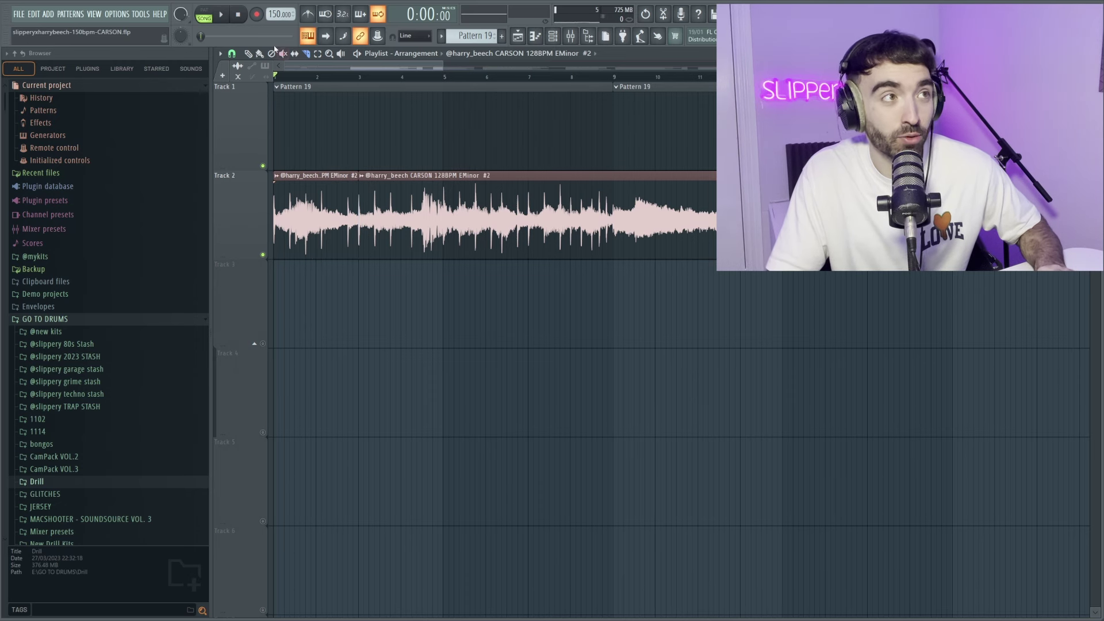
drag(458, 195, 638, 195)
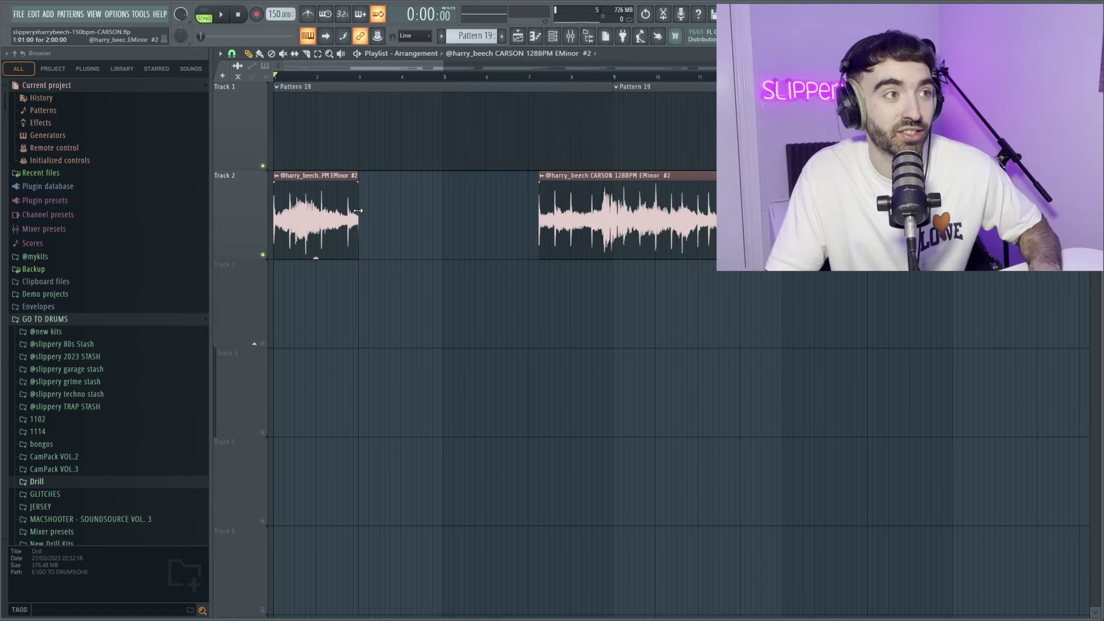
click(288, 223)
key(ctrl+b)
key(space)
drag(632, 233, 539, 233)
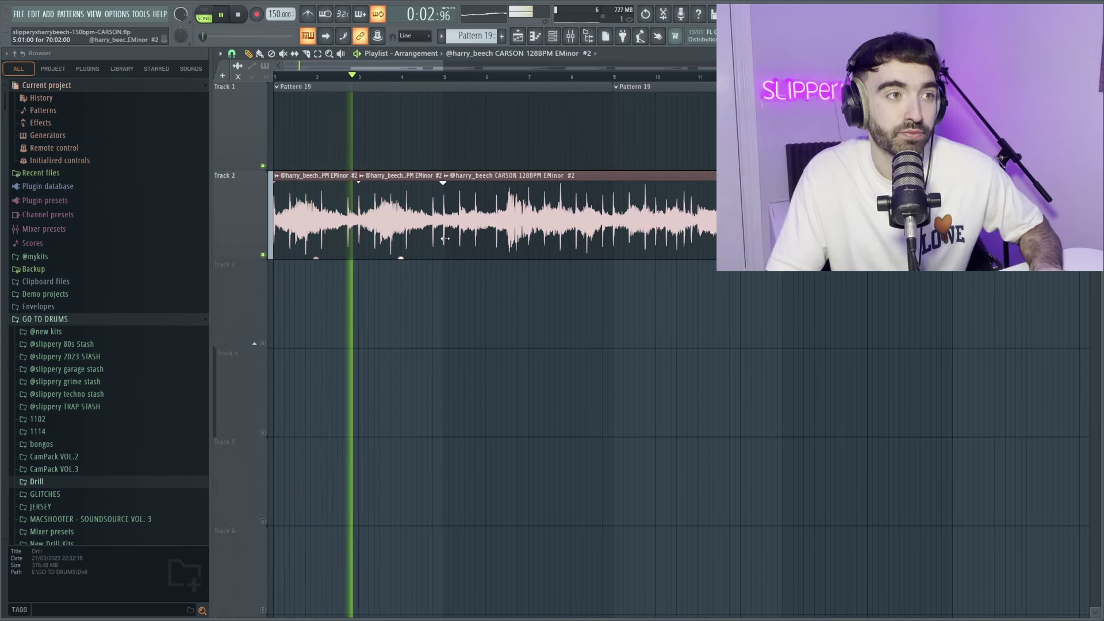
drag(443, 236, 668, 205)
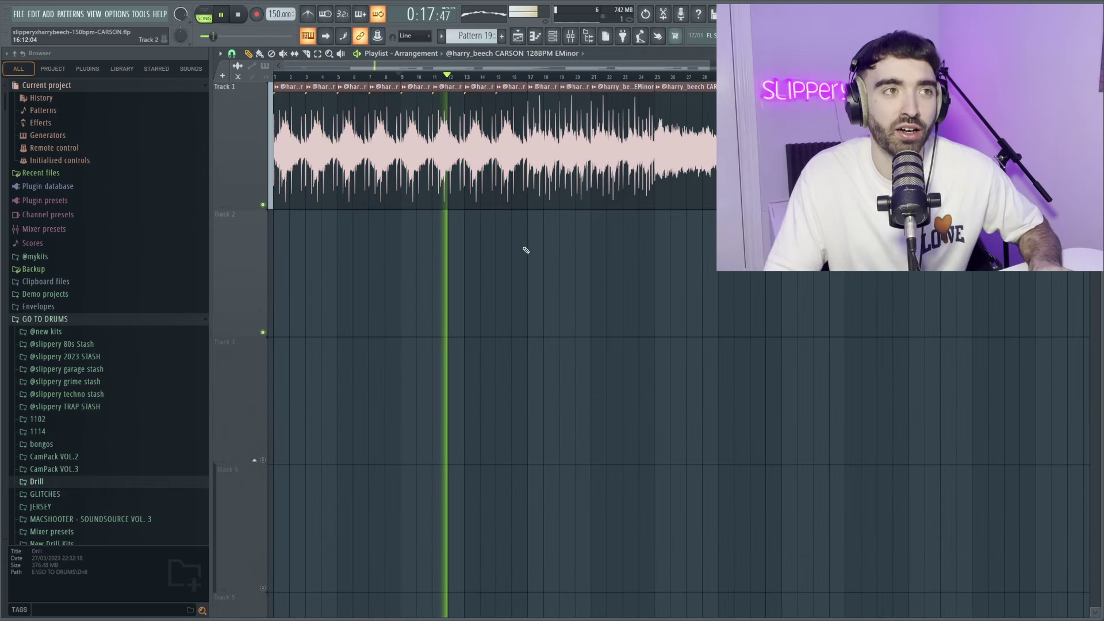
- Play the sample arrangement from about bar 17 and listen through the section change at bar 25
click(518, 77)
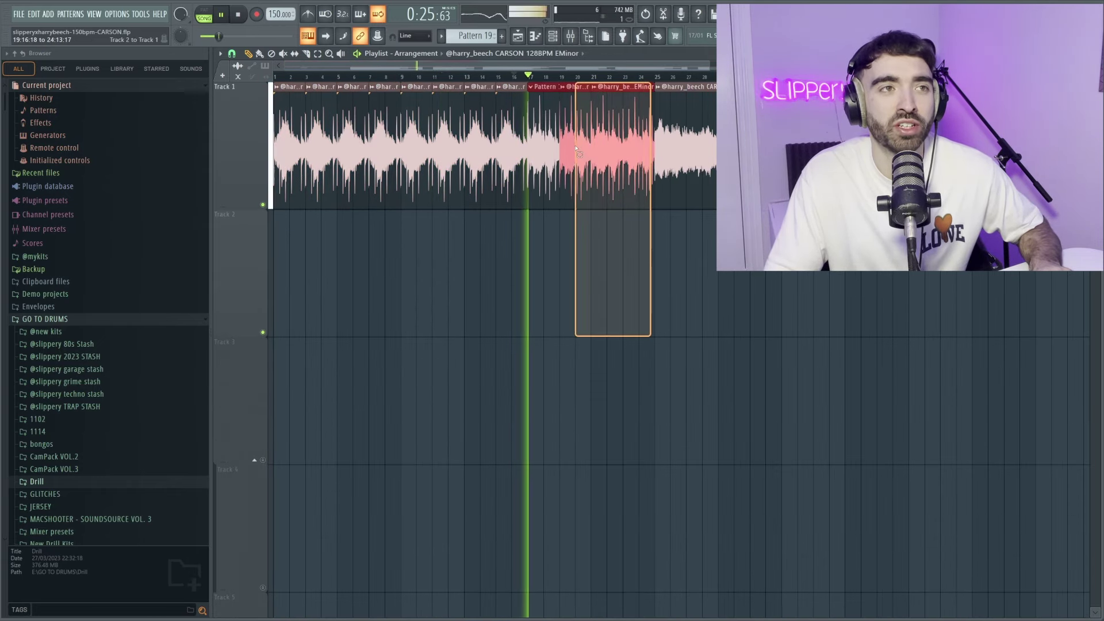
scroll(641, 246, up, 2)
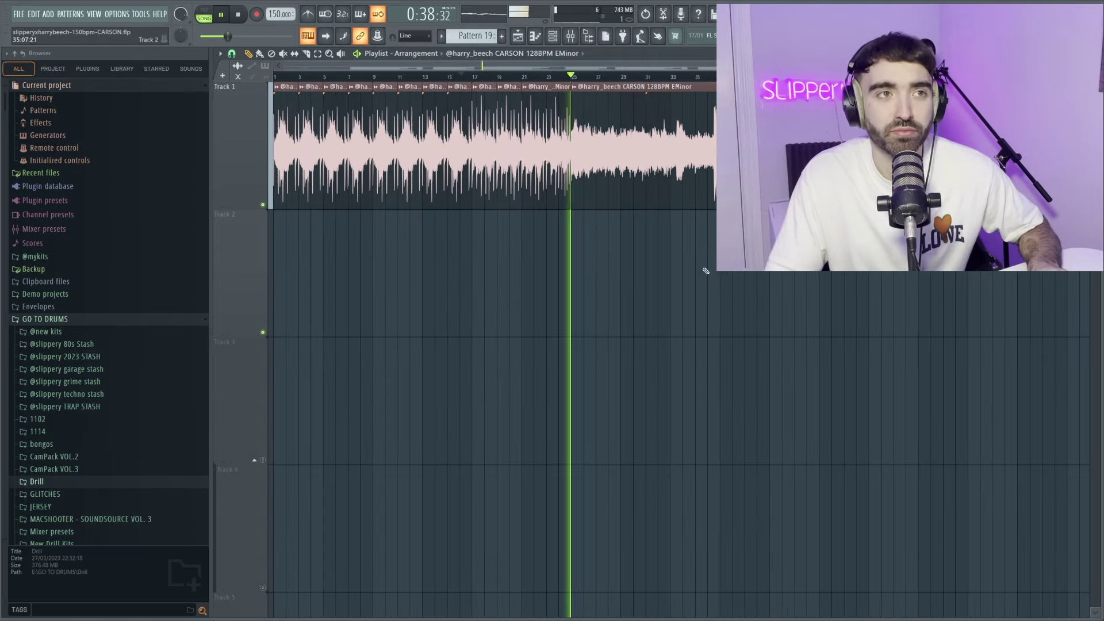
scroll(707, 266, down, 2)
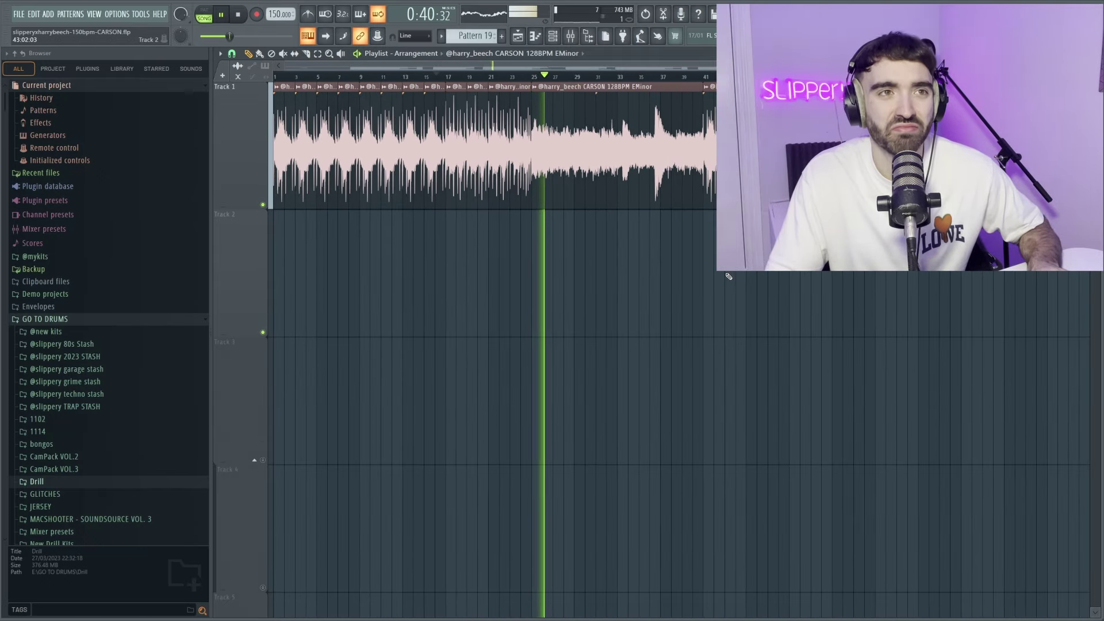
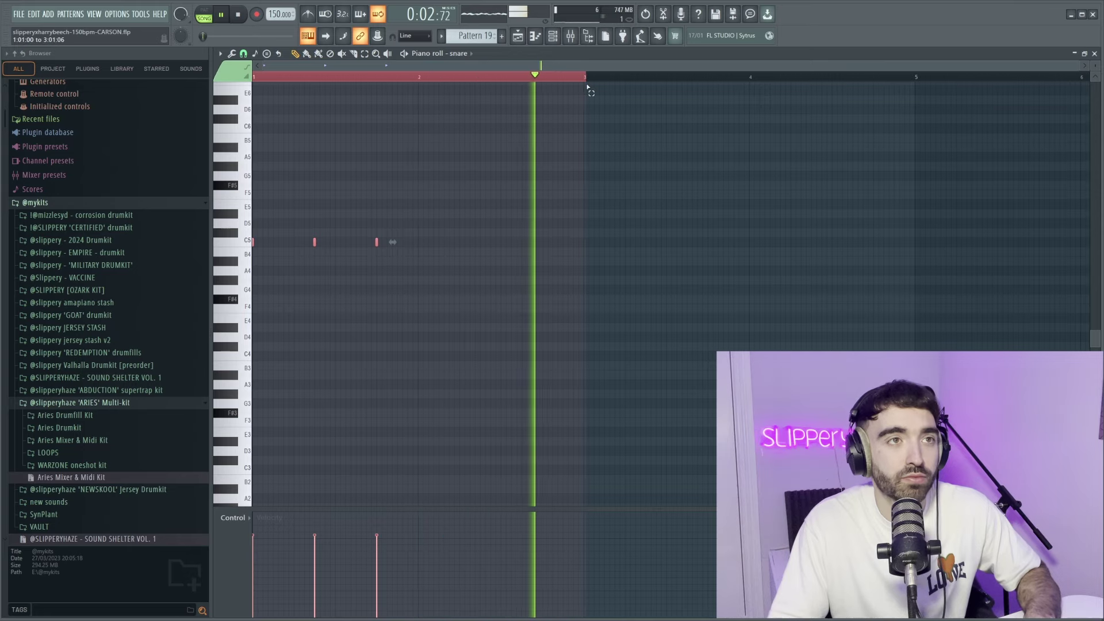
- Repeat the three-hit snare phrase every two bars to fill the eight-bar pattern
key(ctrl+b)
key(ctrl+d)
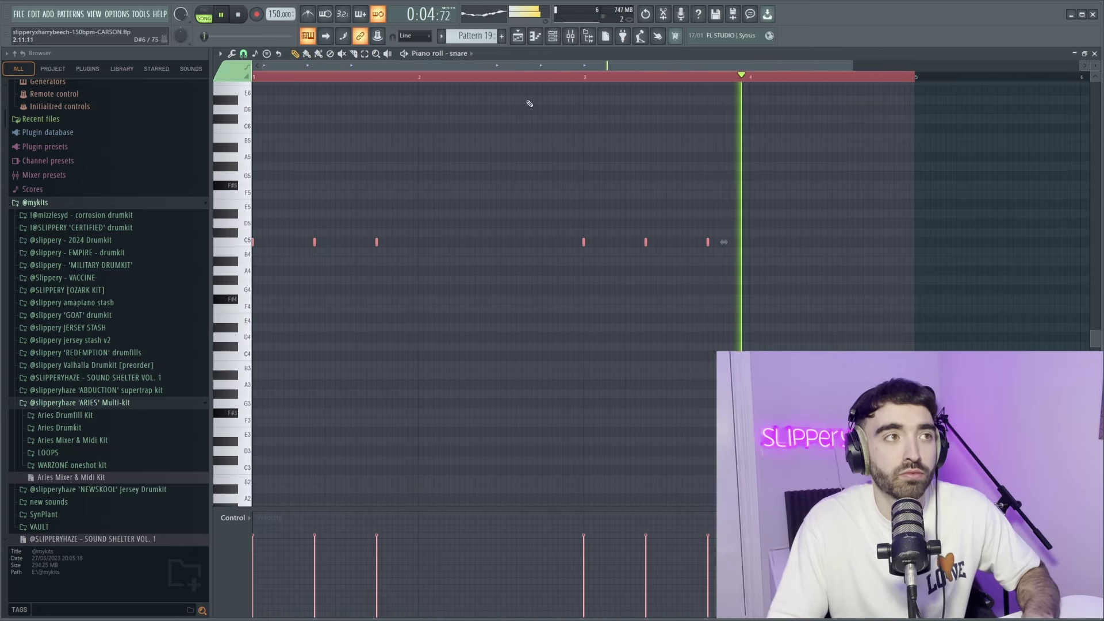
key(ctrl+b)
scroll(543, 113, down, 3)
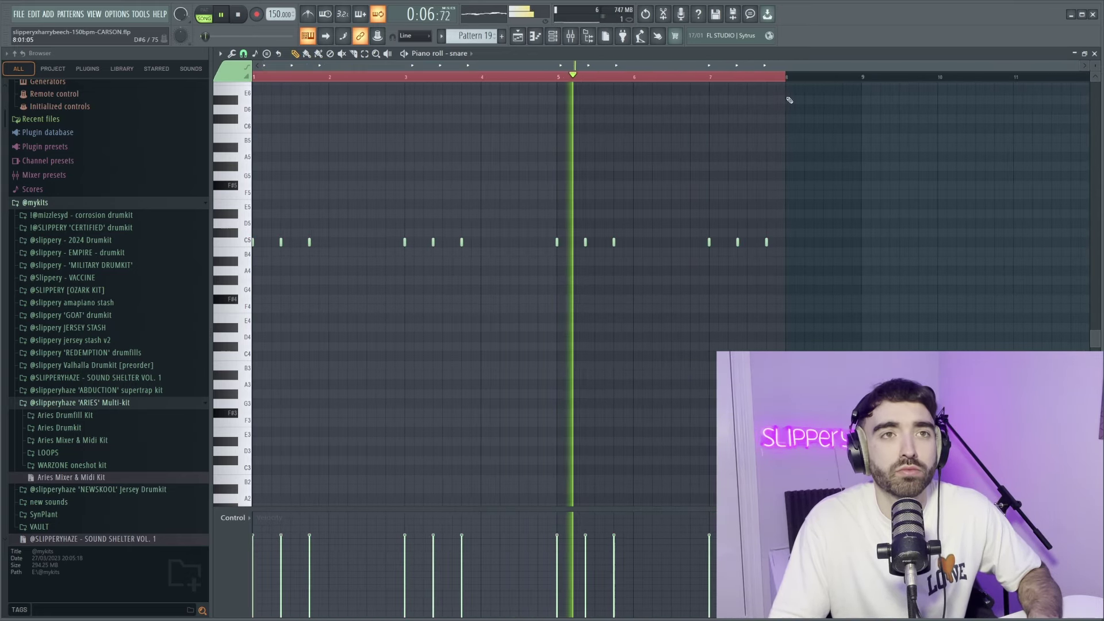
drag(788, 79, 861, 86)
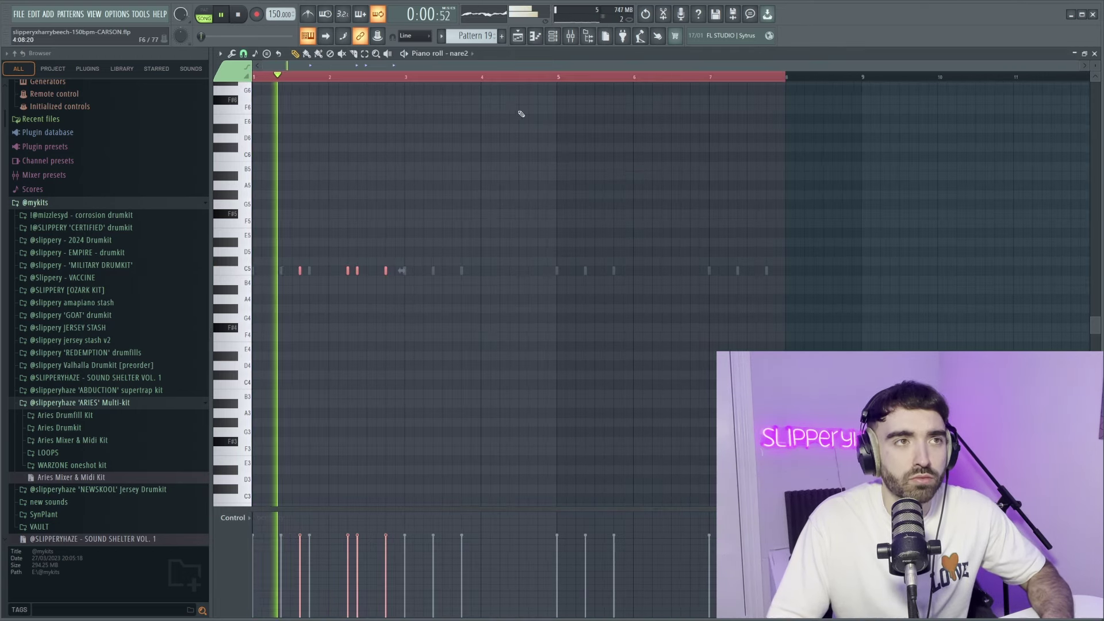
- Repeat the nare2 channel's four-hit phrase through the eight bars and open the Snare 02 - NOTHIN LIKE U channel's notes in the piano roll
drag(572, 79, 410, 97)
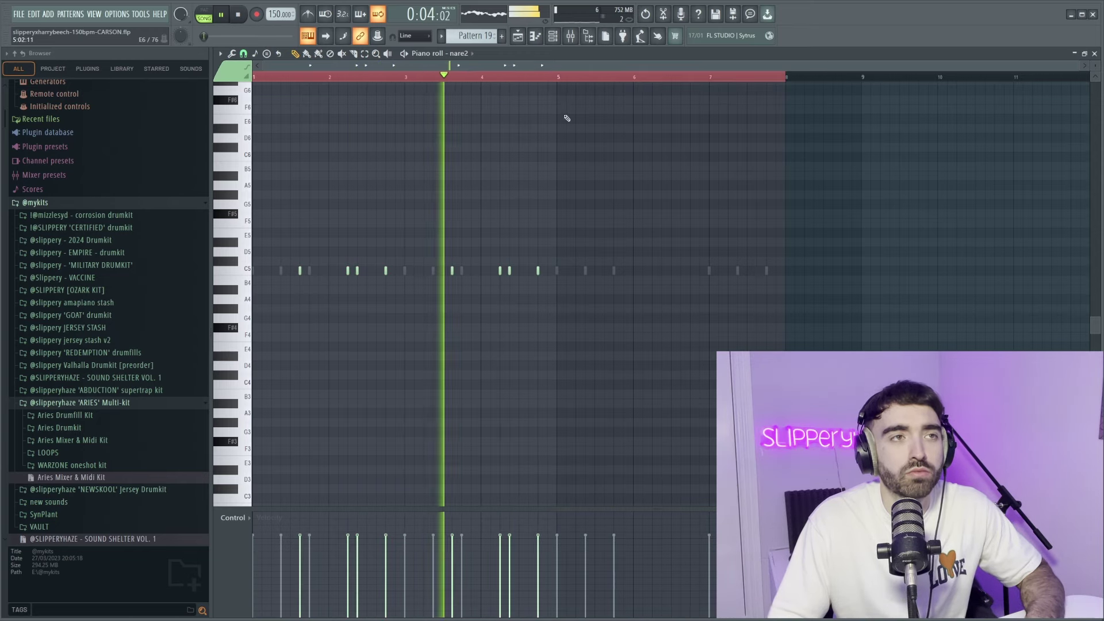
drag(784, 79, 563, 80)
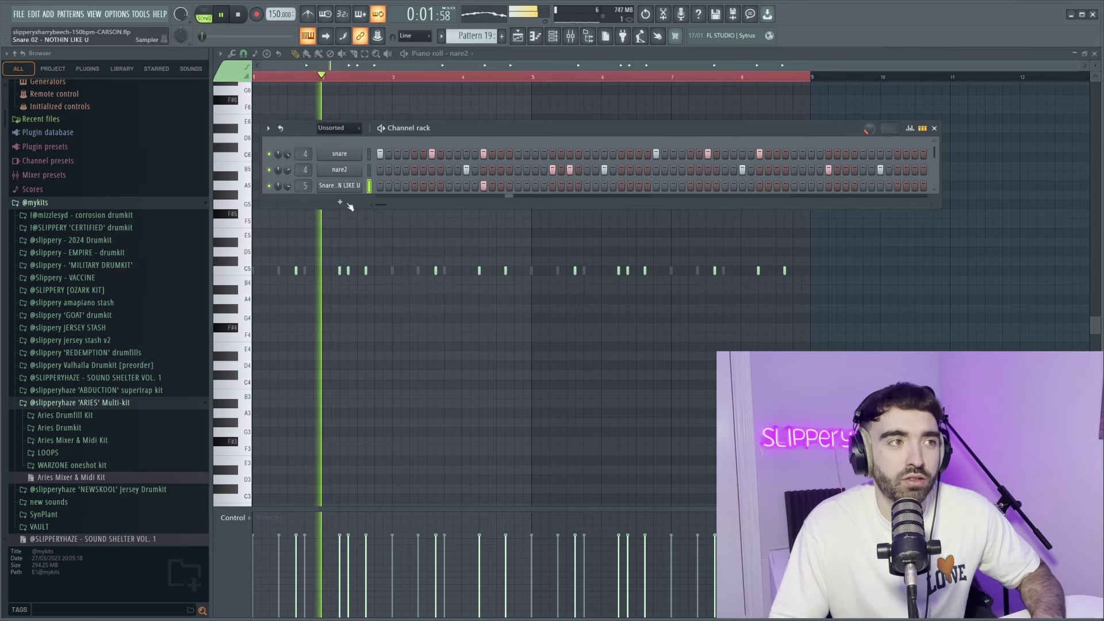
right_click(340, 185)
click(382, 185)
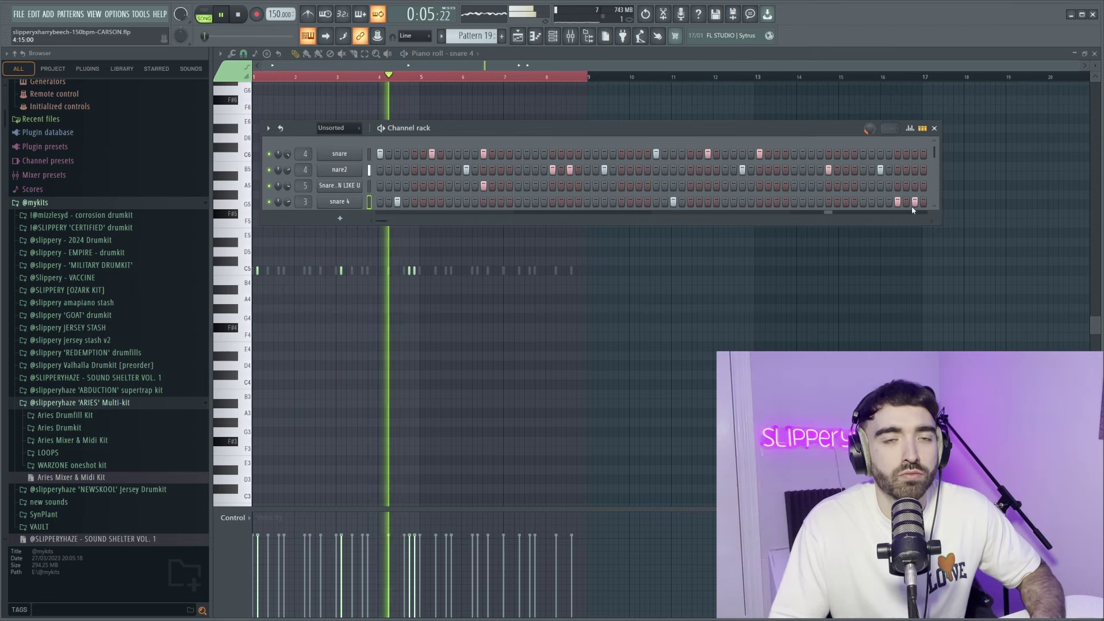
- Open the snare 4 channel in the piano roll and repeat its four-hit phrase from bar 5
right_click(377, 203)
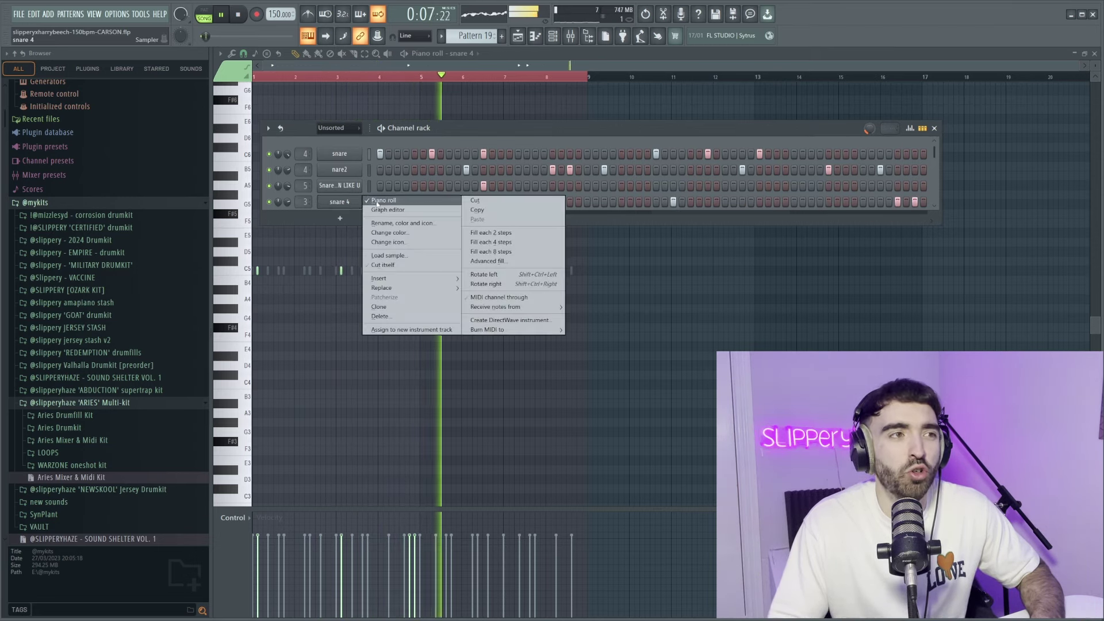
key(F5)
right_click(377, 202)
click(377, 201)
key(space)
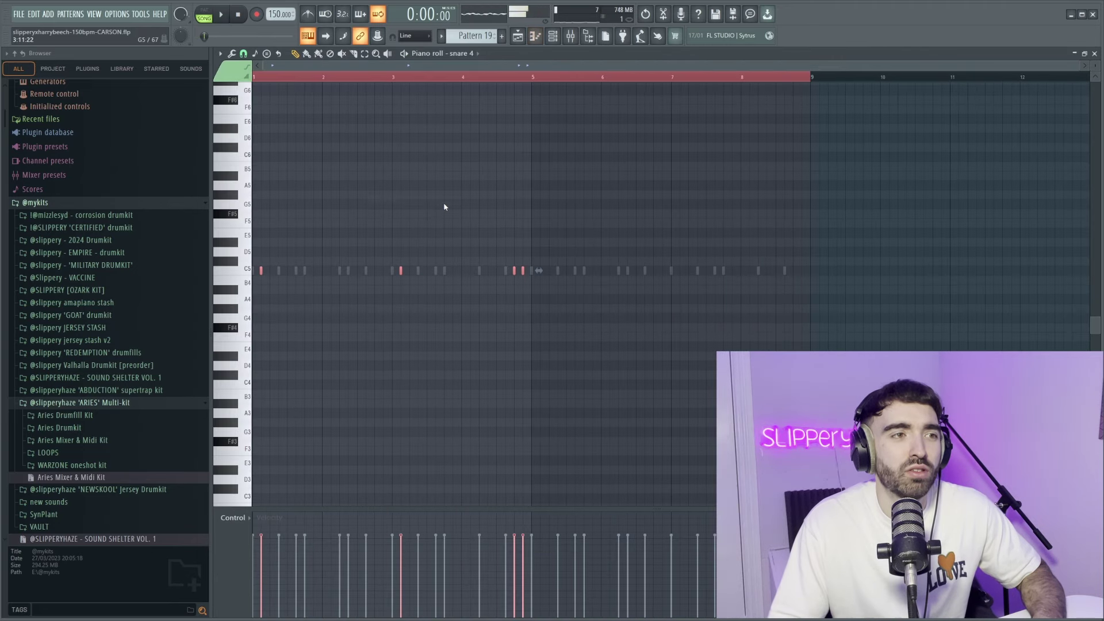
drag(543, 77, 511, 76)
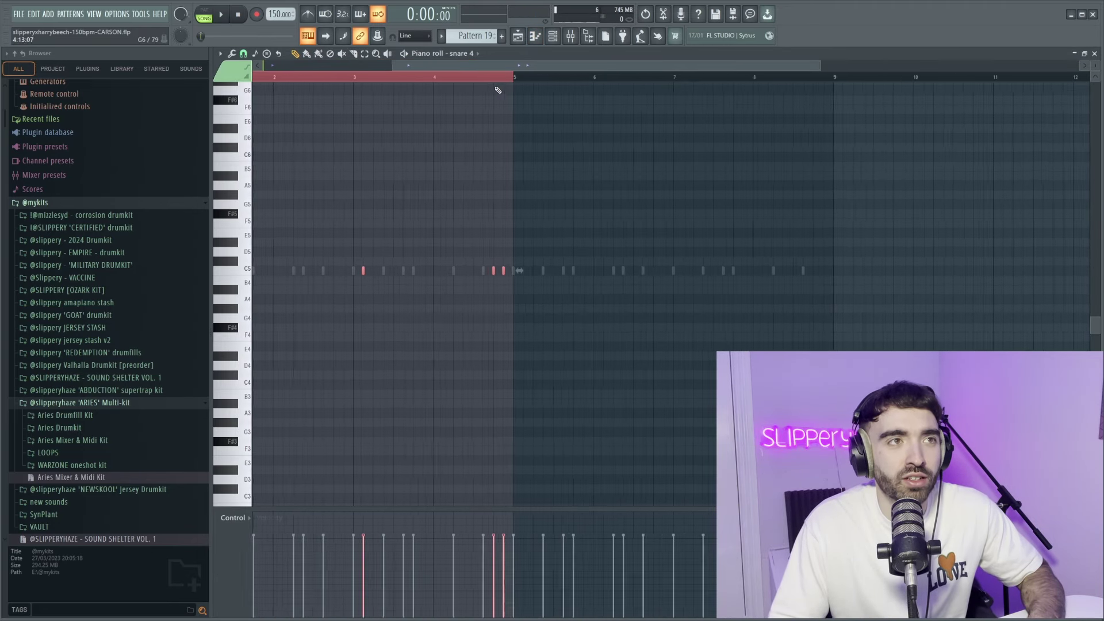
scroll(527, 86, up, 3)
scroll(376, 100, down, 3)
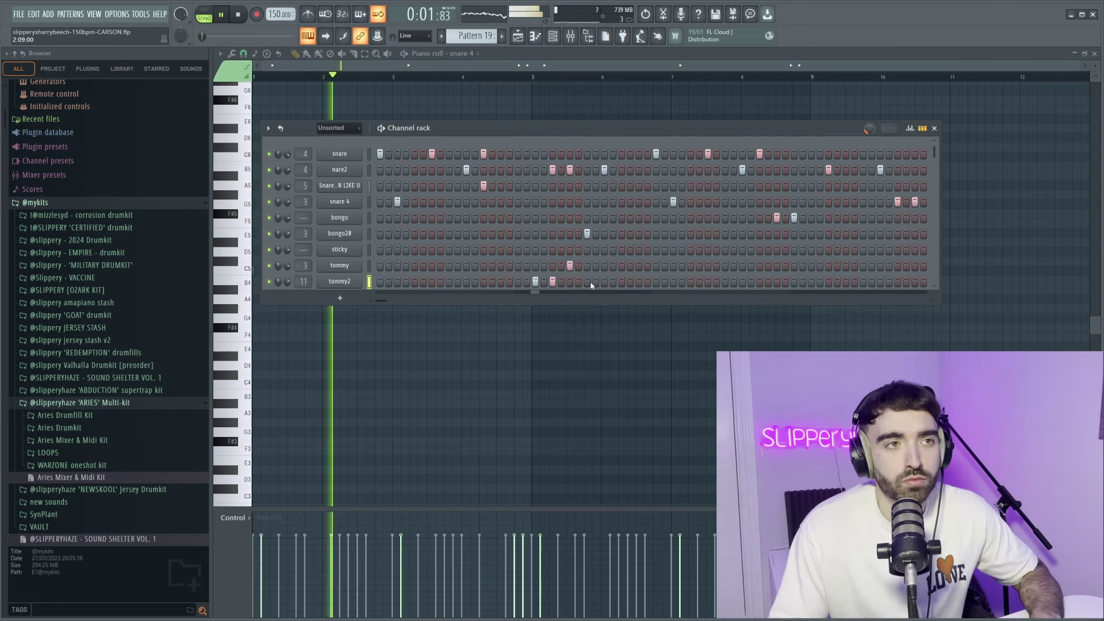
- Open the tommy2 channel's notes in the piano roll
right_click(357, 292)
click(380, 288)
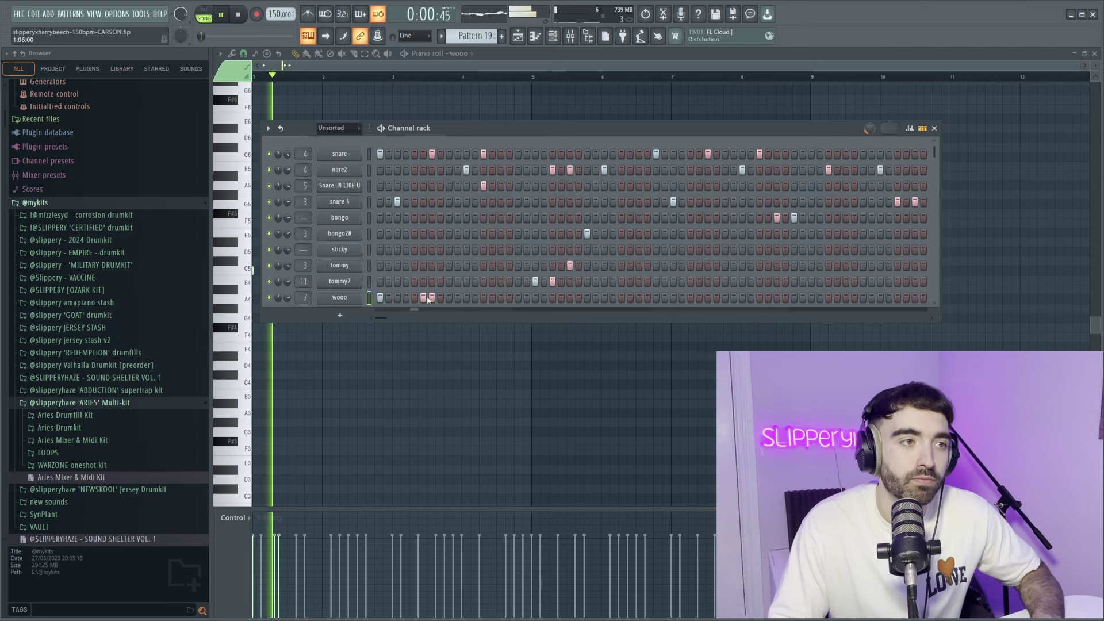
- Clear the wooo channel's hits at steps 6 and 7 and show its velocities in the graph editor
click(433, 298)
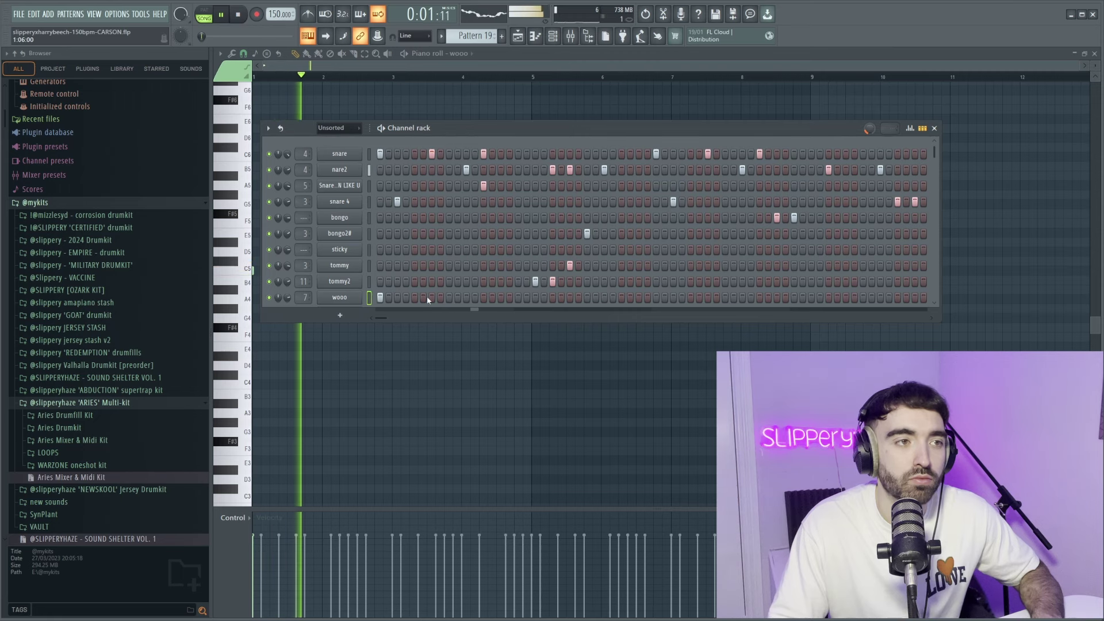
key(space)
right_click(369, 296)
click(388, 306)
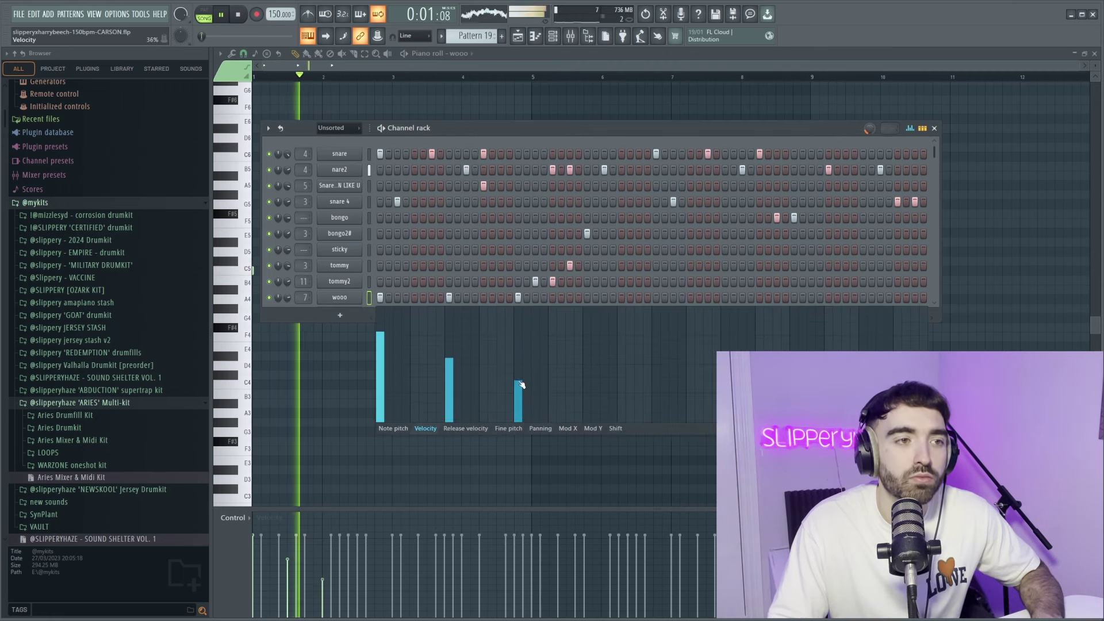
key(F6)
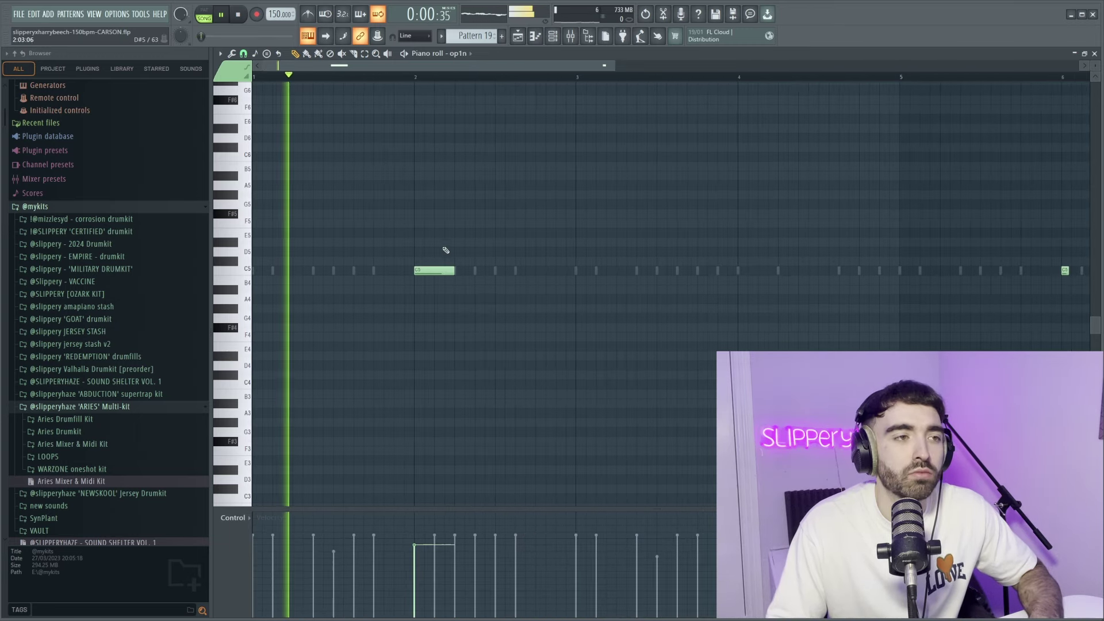
- Shorten the op1n channel's C5 note at the start of bar 2 to one step, checking it in playback
ctrl+scroll(454, 272, up, 2)
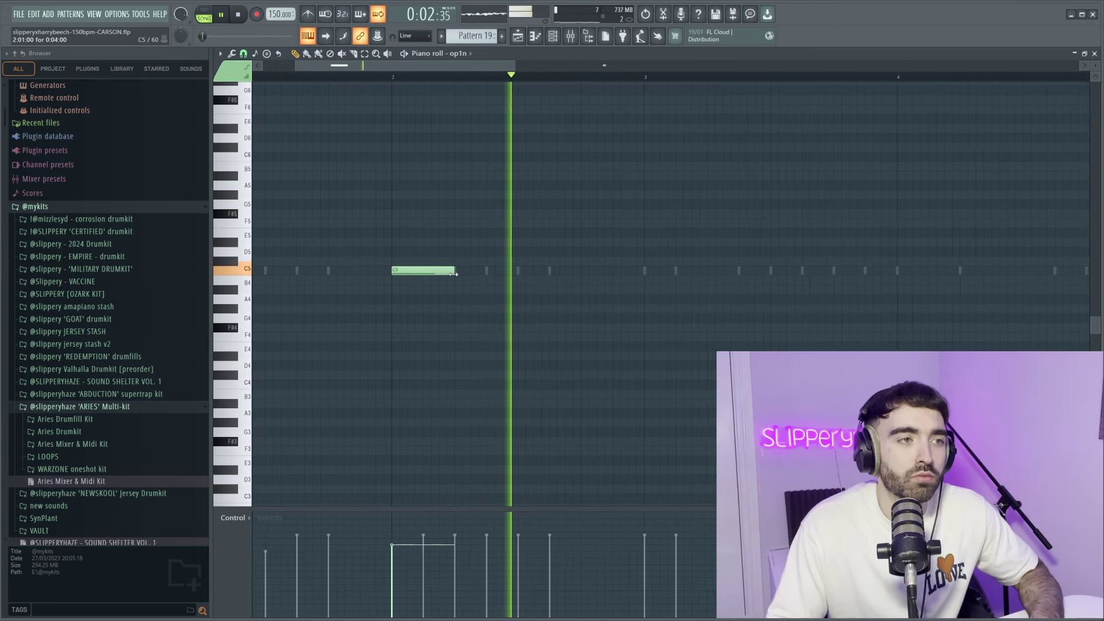
key(space)
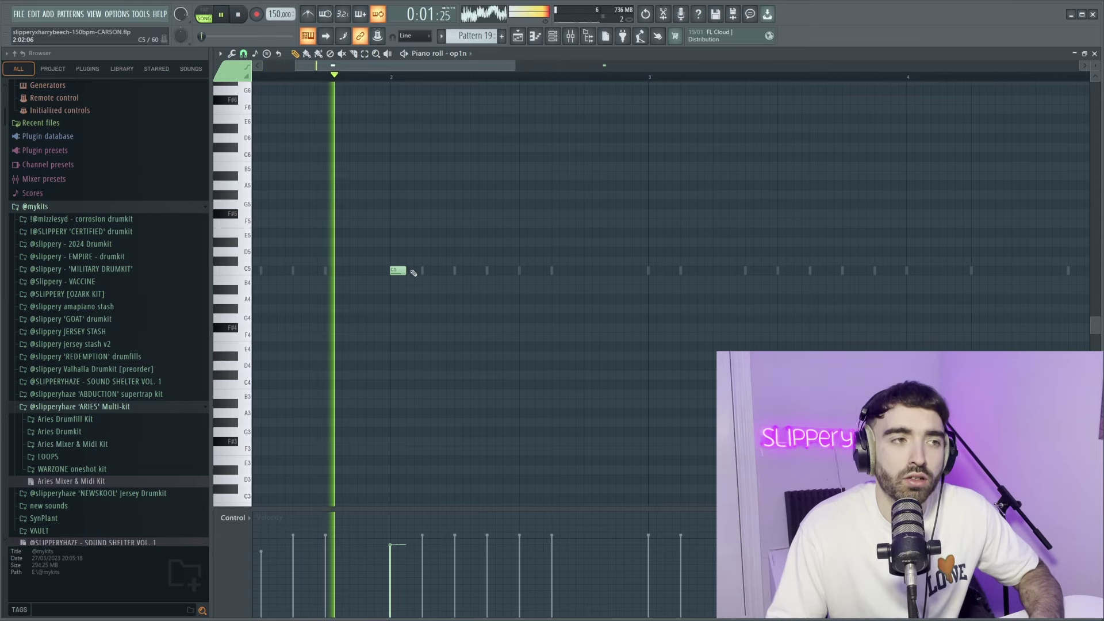
key(space)
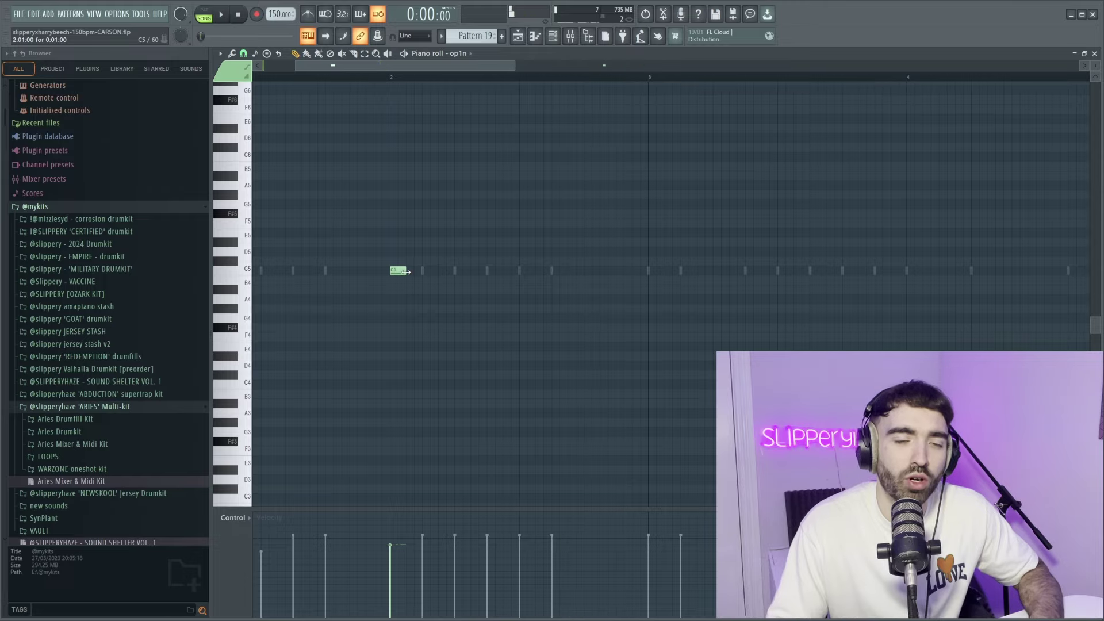
double_click(325, 271)
click(336, 271)
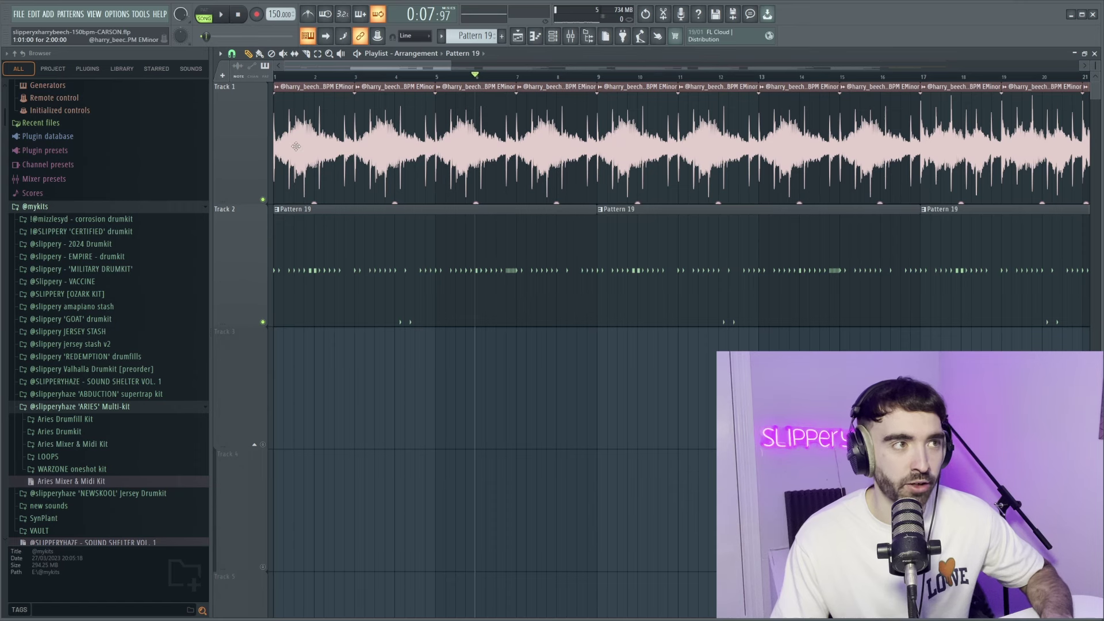
- Copy the snare channel's hits into the thump 808 channel
double_click(303, 148)
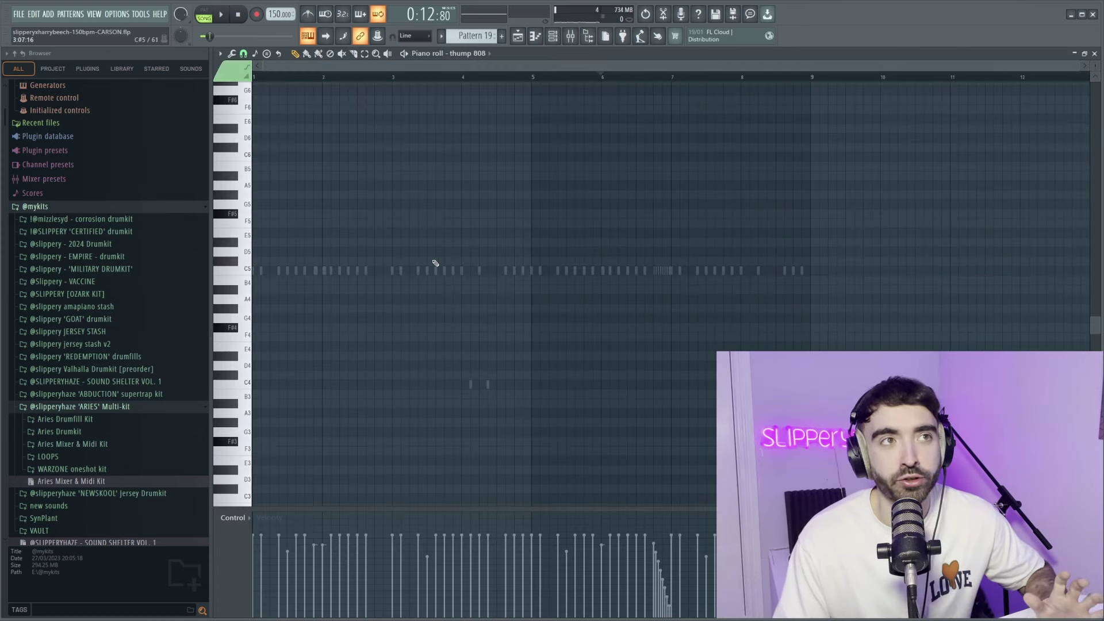
click(562, 42)
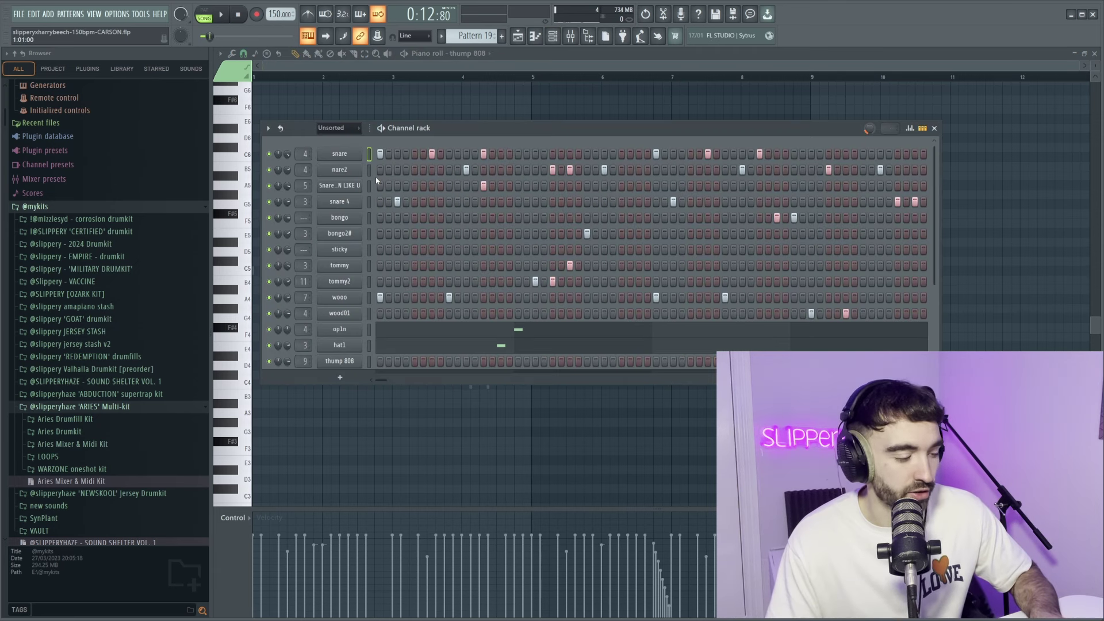
right_click(364, 362)
right_click(364, 362)
click(384, 360)
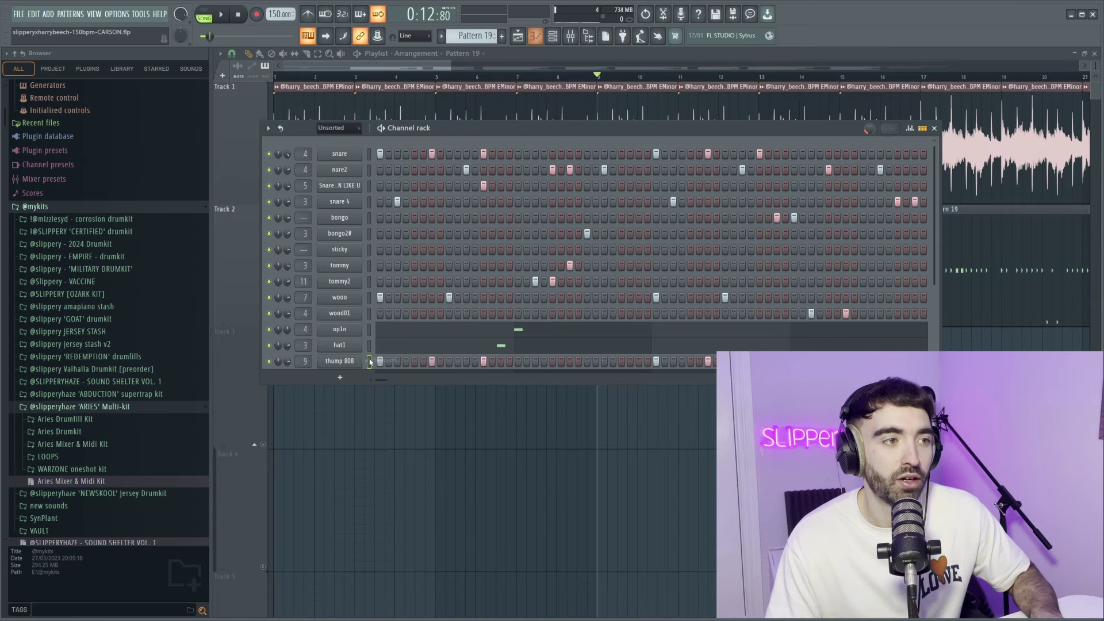
- Open thump 808 in the piano roll, make its notes legato and transpose them down a semitone to B4
right_click(364, 358)
click(383, 361)
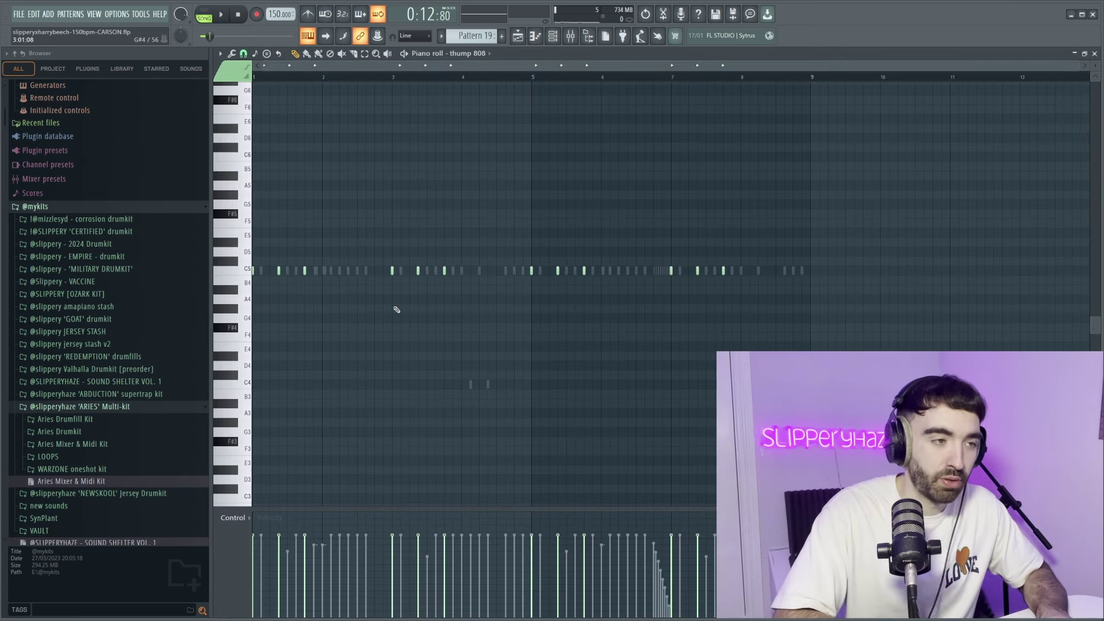
key(ctrl+l)
key(Down)
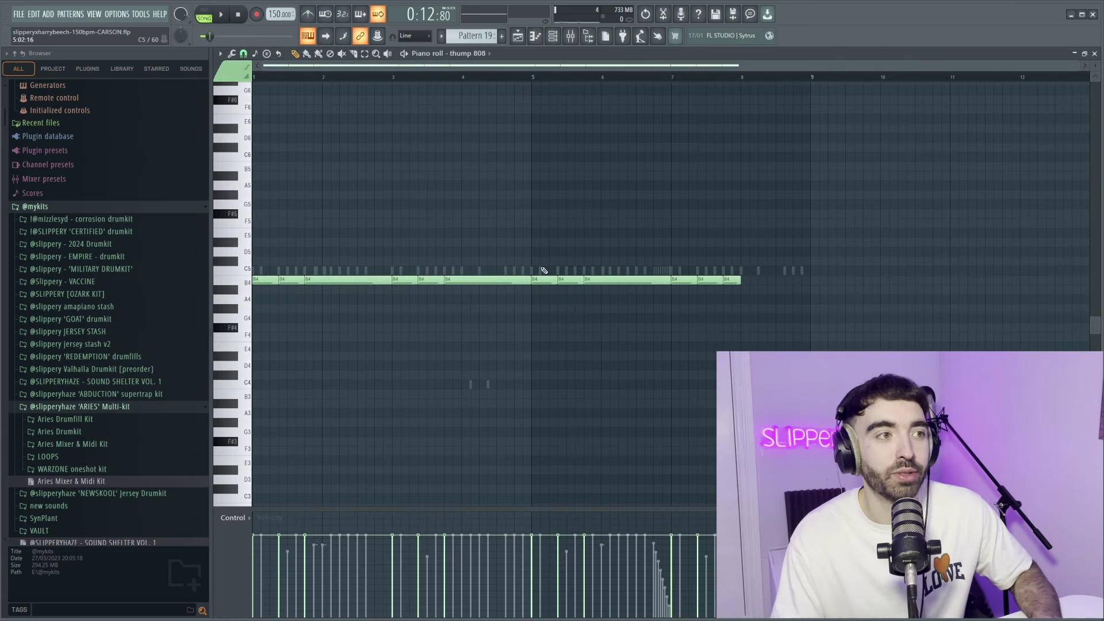
- Shorten the third thump 808 note to end about two steps before bar 3, and deselect the notes
click(386, 280)
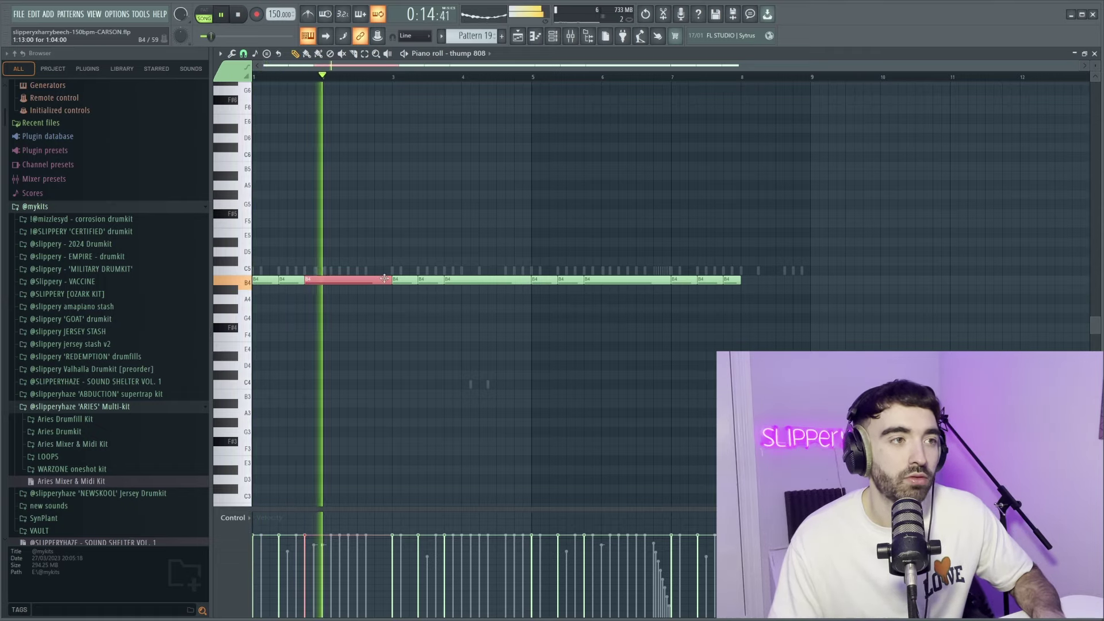
drag(385, 279, 383, 279)
key(space)
scroll(355, 300, up, 3)
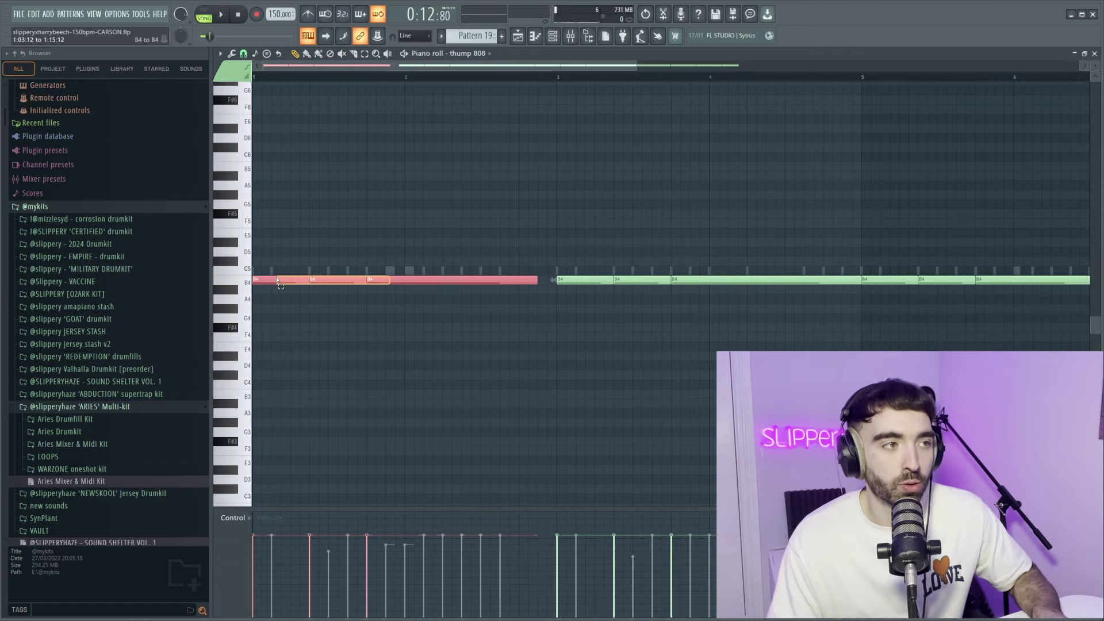
scroll(277, 280, up, 2)
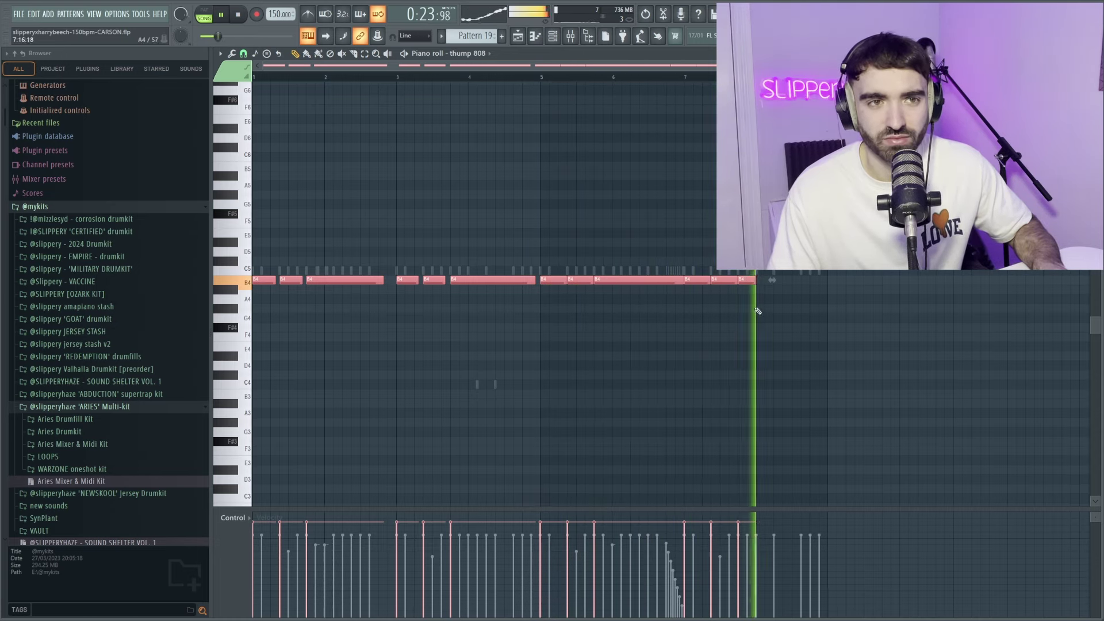
key(ctrl+d)
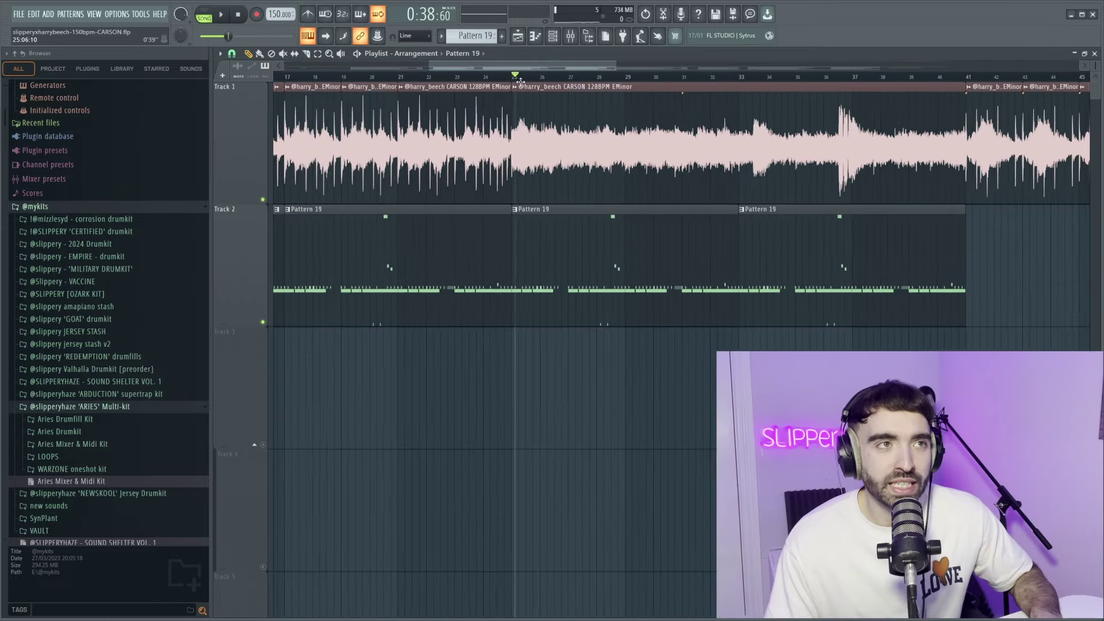
- Open the notes of the channel below thump 808 in the piano roll and play the arrangement from bar 25
scroll(567, 219, down, 2)
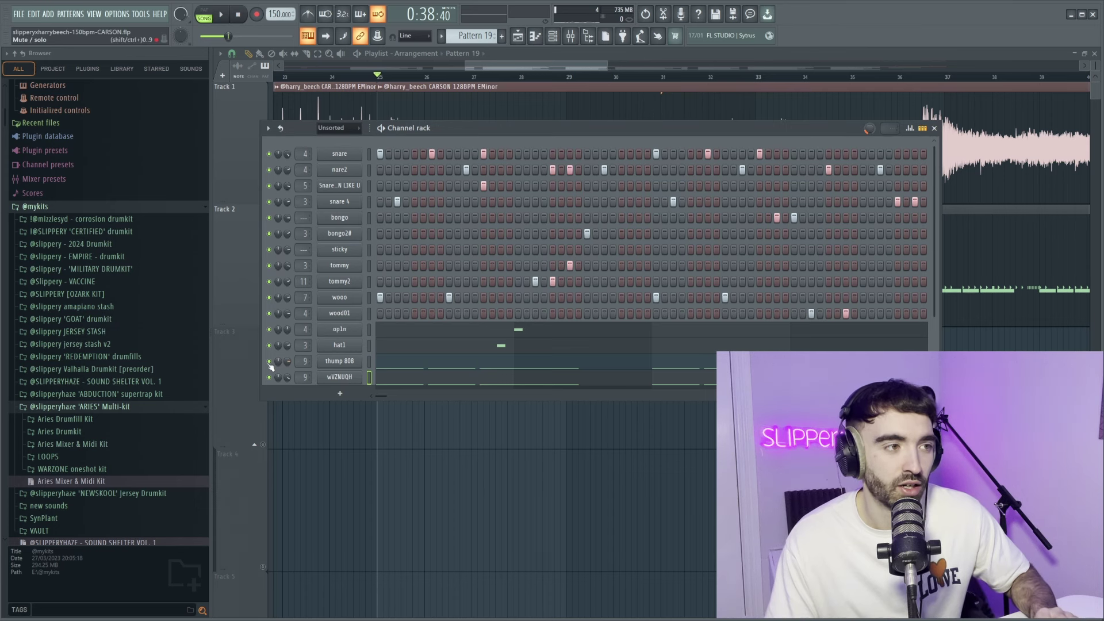
right_click(339, 376)
click(402, 378)
key(space)
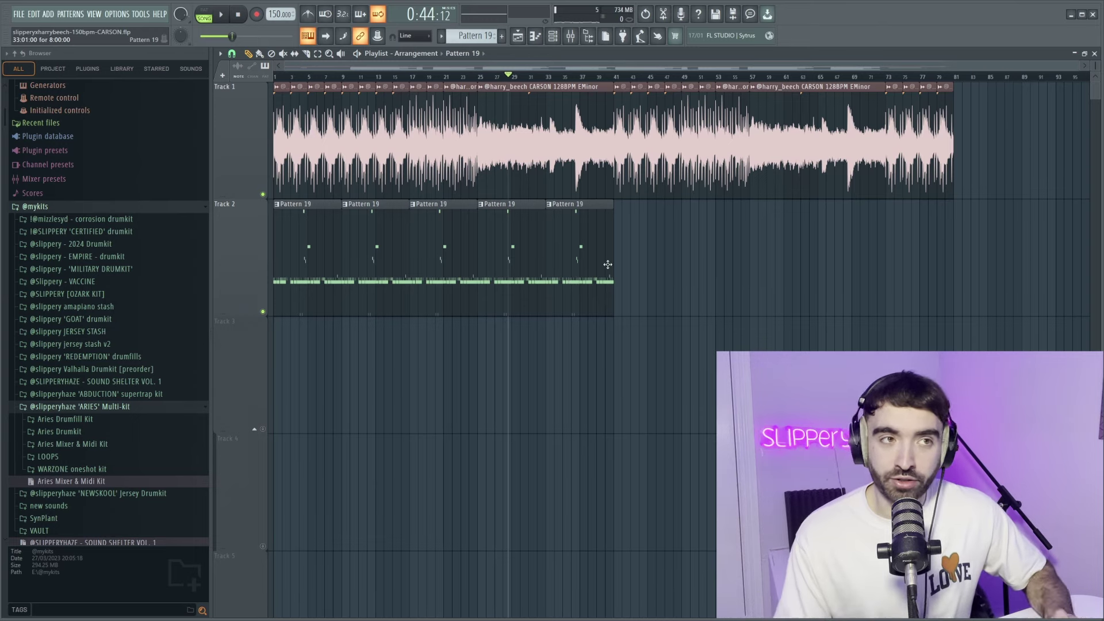
- Delete all five Pattern 19 clips from Track 2 in the playlist
right_click(575, 244)
right_click(506, 240)
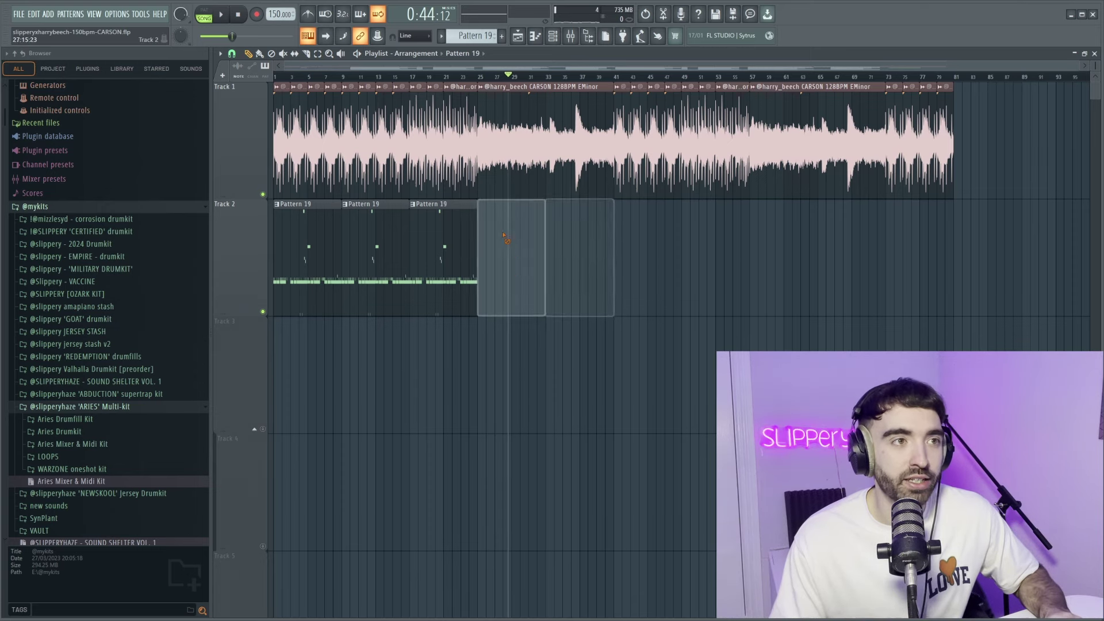
right_click(437, 238)
right_click(368, 236)
right_click(299, 235)
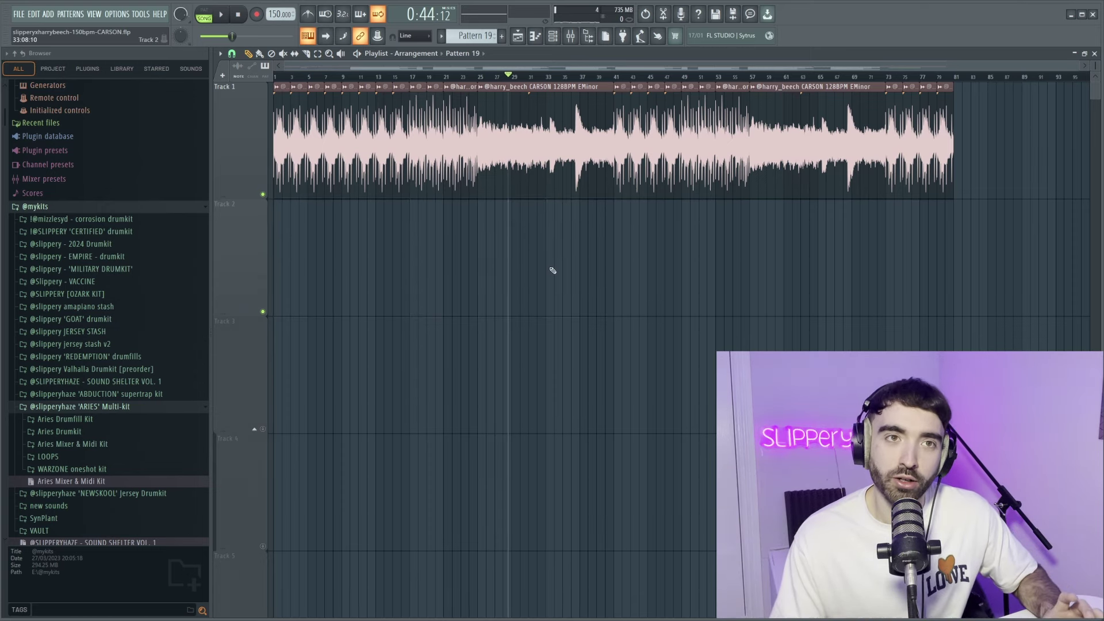